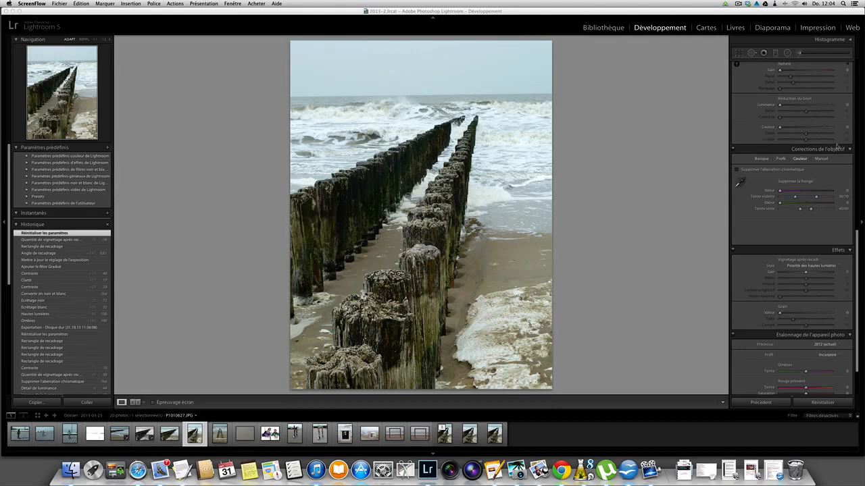
Set the photo's highlights to -100, shadows to +100, whites to +31 and blacks to -76, and compare before and after.
scroll(818, 255, up, 10)
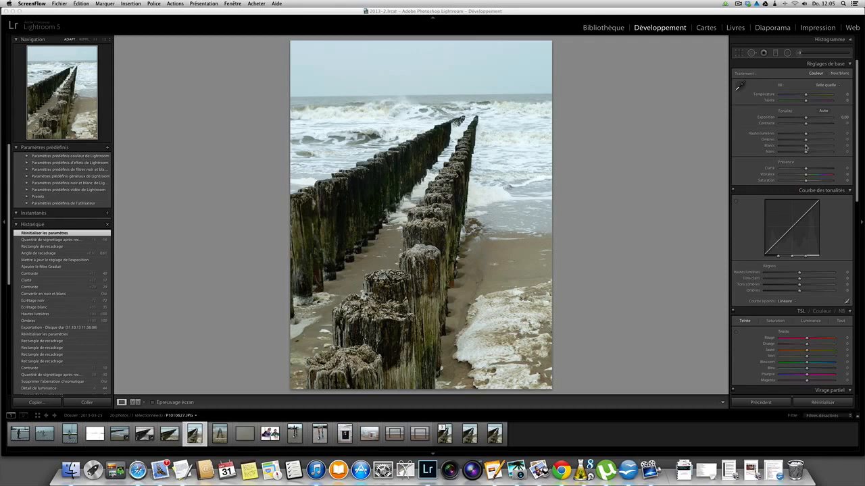
drag(805, 143, 779, 134)
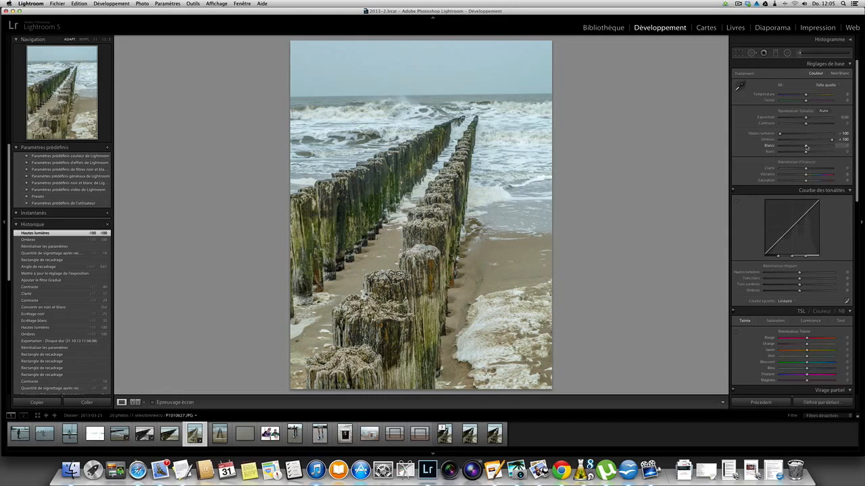
drag(806, 147, 814, 147)
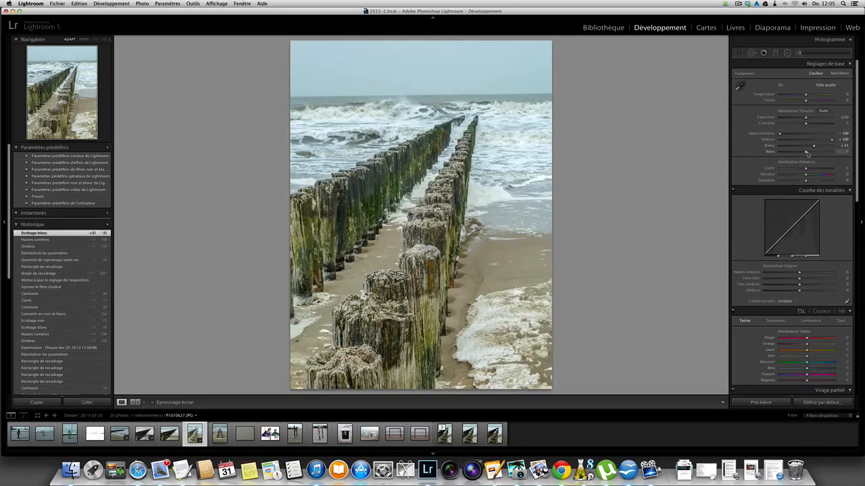
drag(806, 152, 787, 155)
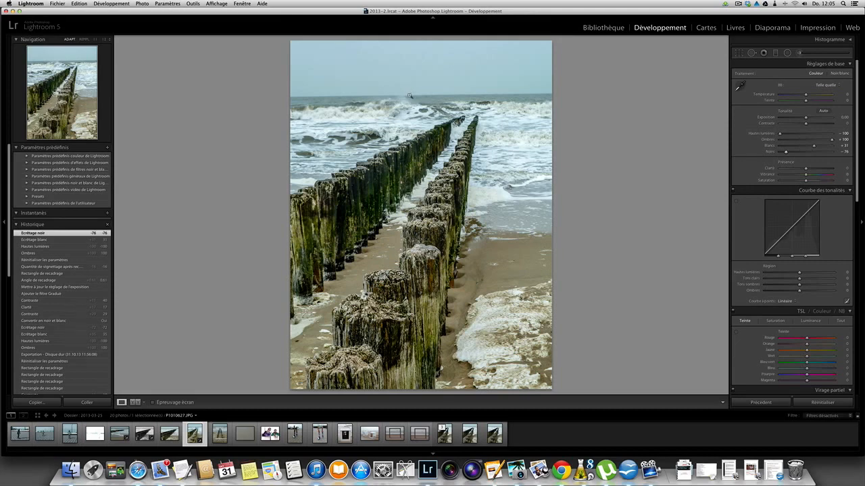
click(134, 402)
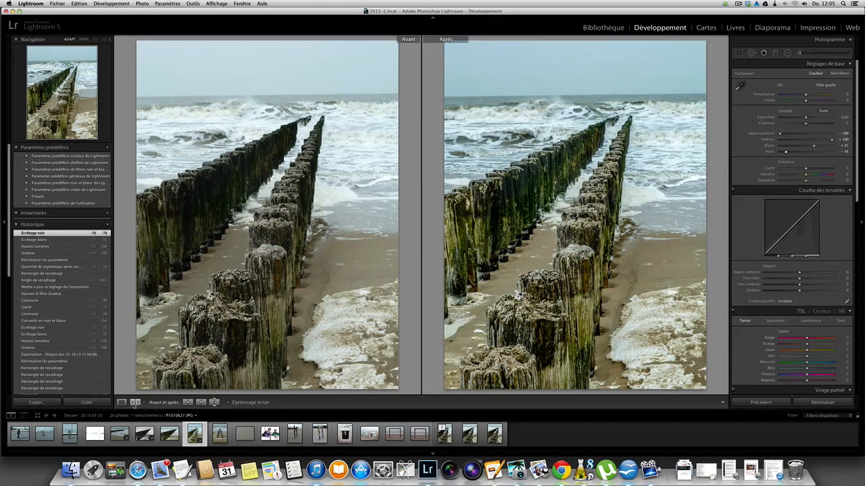
click(122, 402)
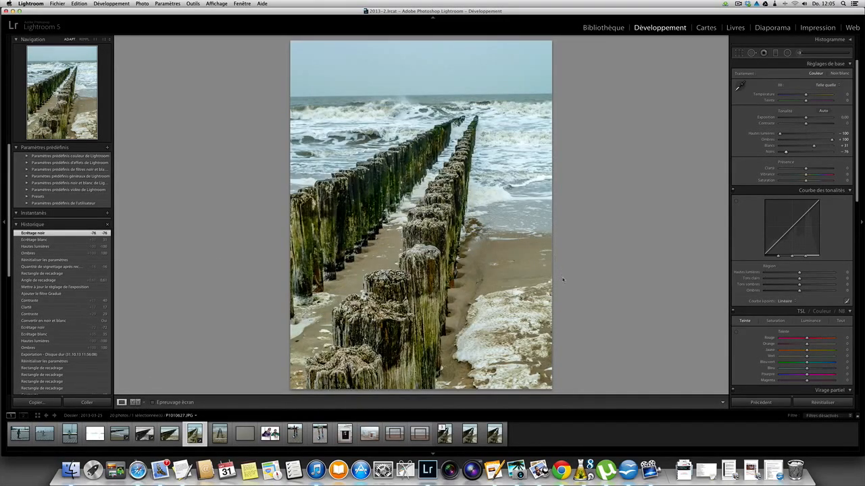
Convert the photo to black and white and set its contrast to +55.
scroll(845, 238, down, 5)
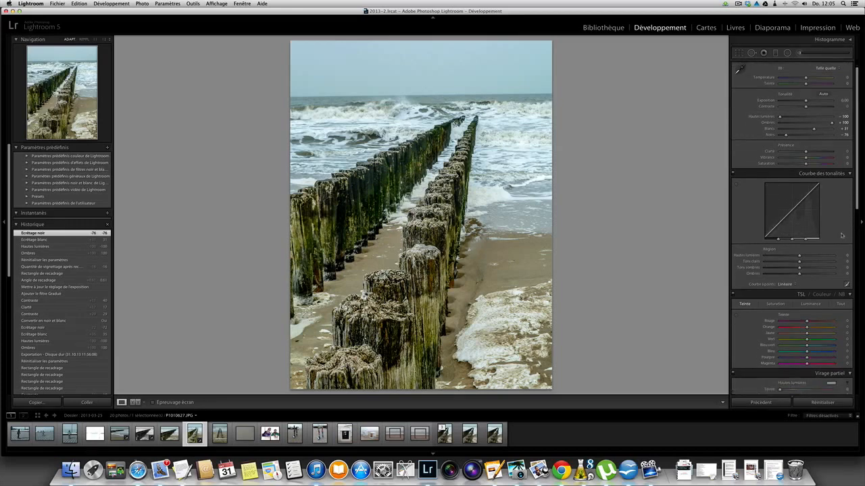
click(841, 244)
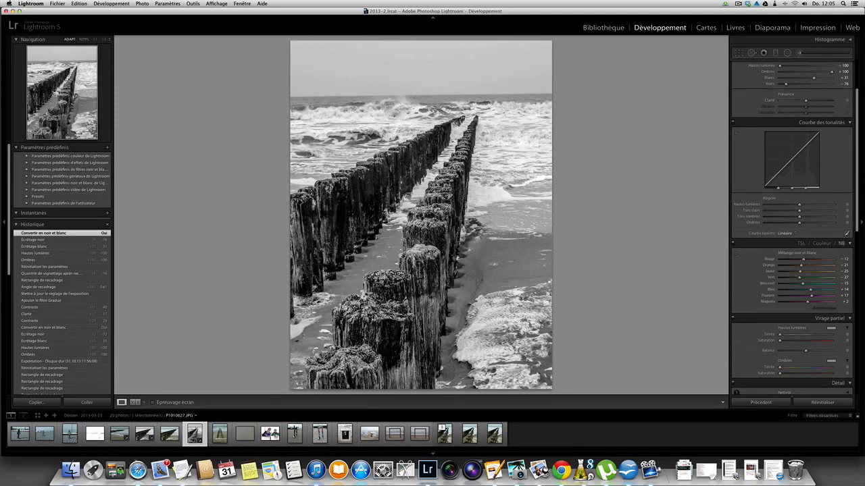
scroll(815, 129, up, 4)
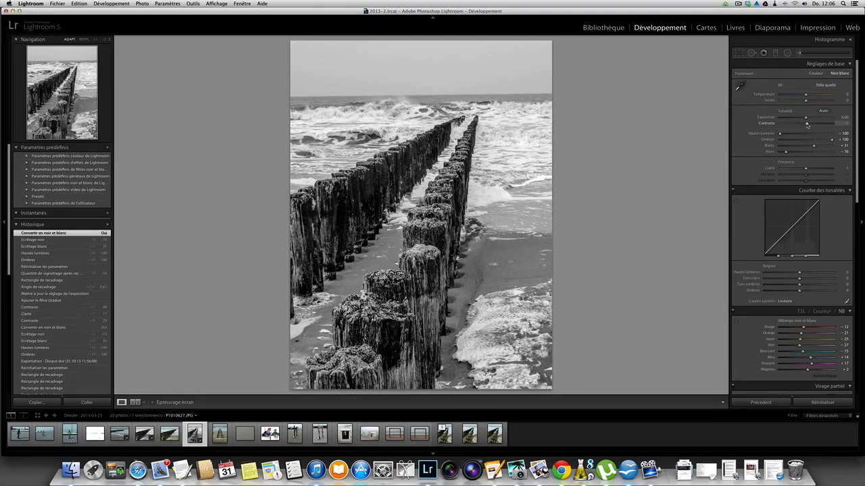
drag(808, 125, 821, 125)
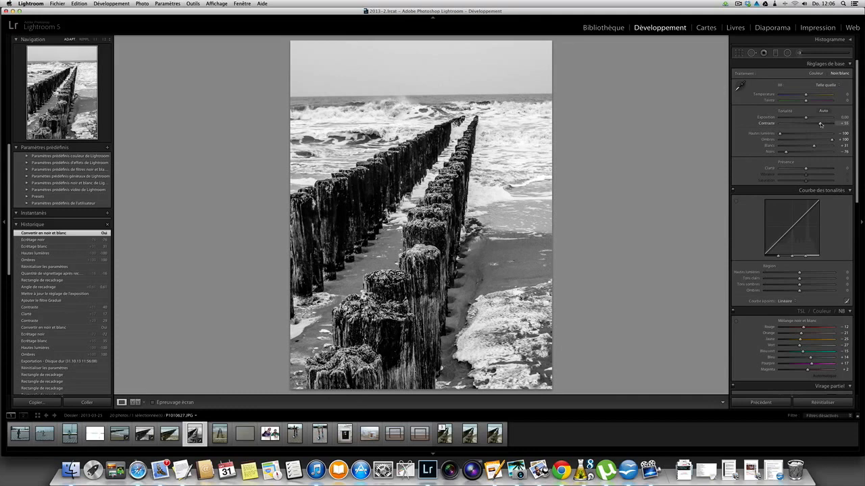
drag(821, 124, 821, 124)
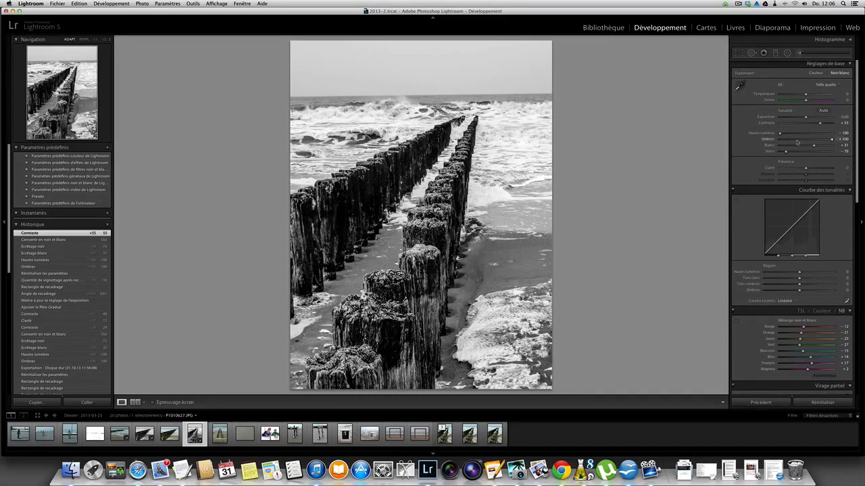
Set the overall exposure to -0.10 and compare the black-and-white version with the original.
drag(805, 118, 806, 118)
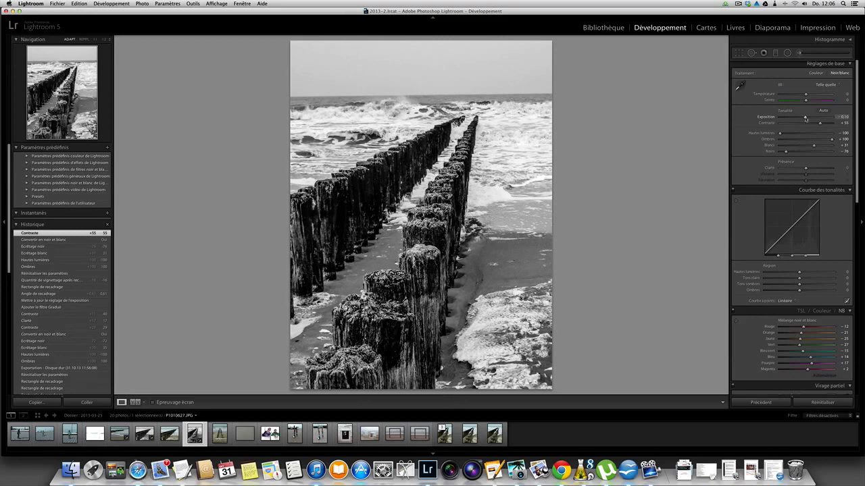
click(134, 402)
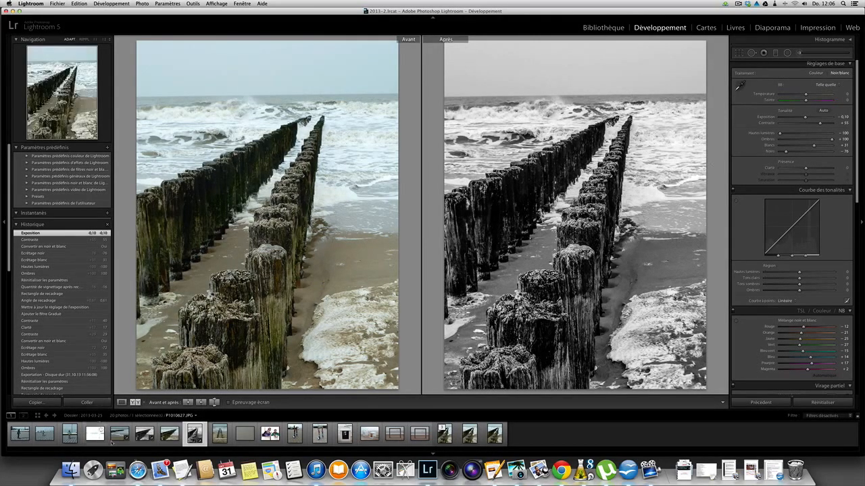
click(122, 402)
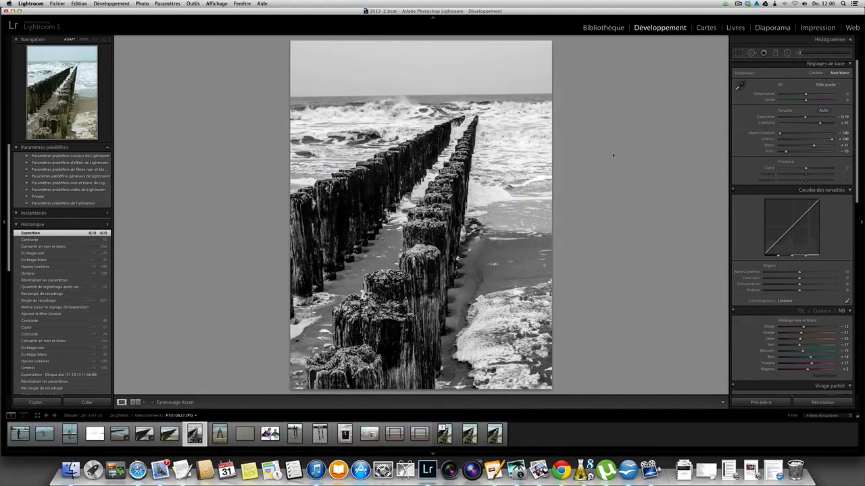
Darken the sky with a graduated filter running from the photo's upper edge to just below the horizon, with exposure about -1.3.
click(775, 53)
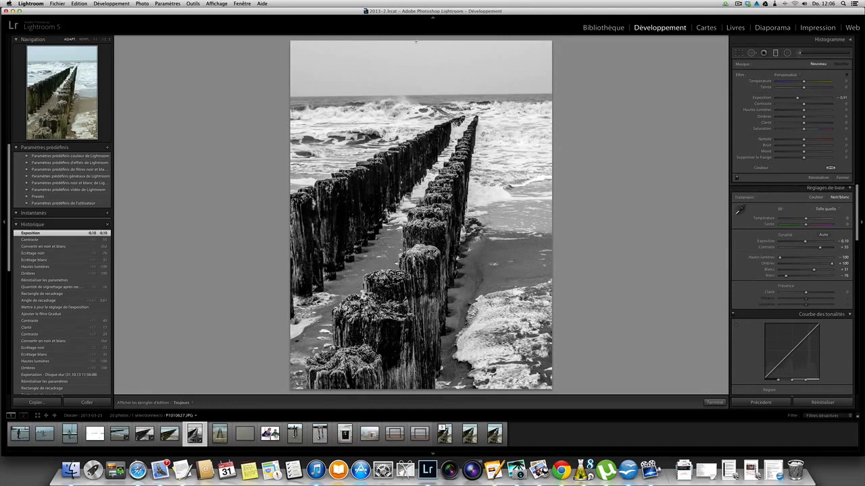
drag(415, 40, 416, 79)
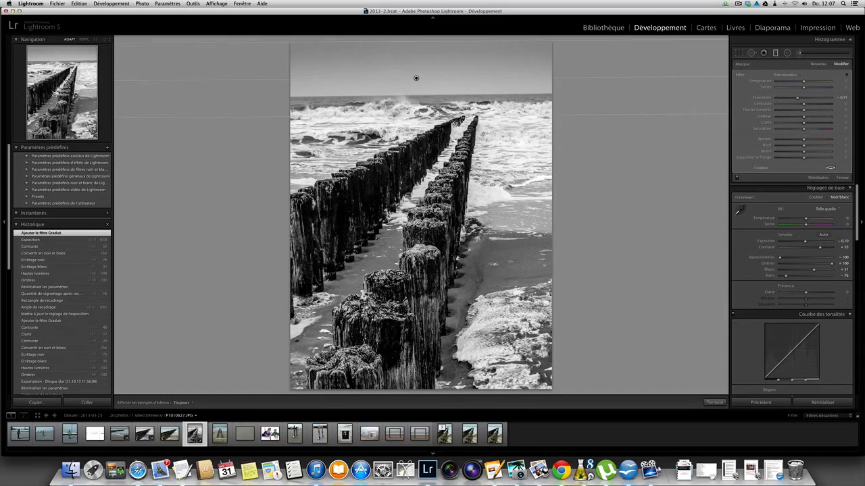
drag(417, 111, 417, 110)
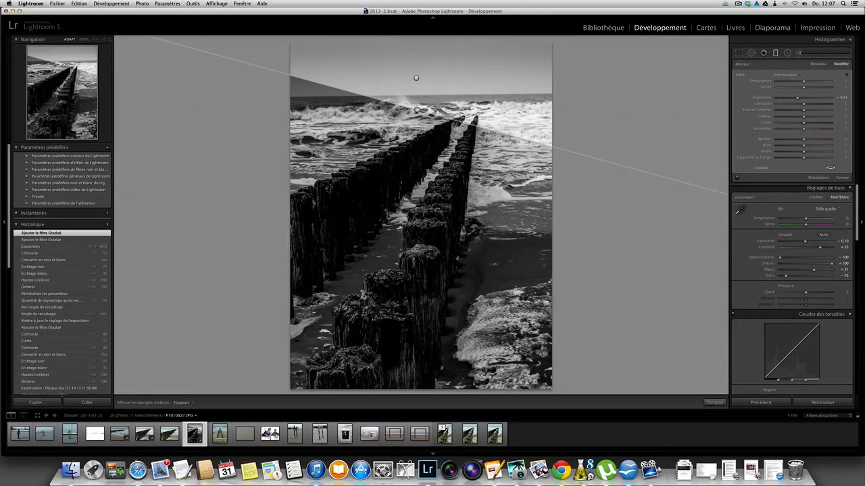
key(super+z)
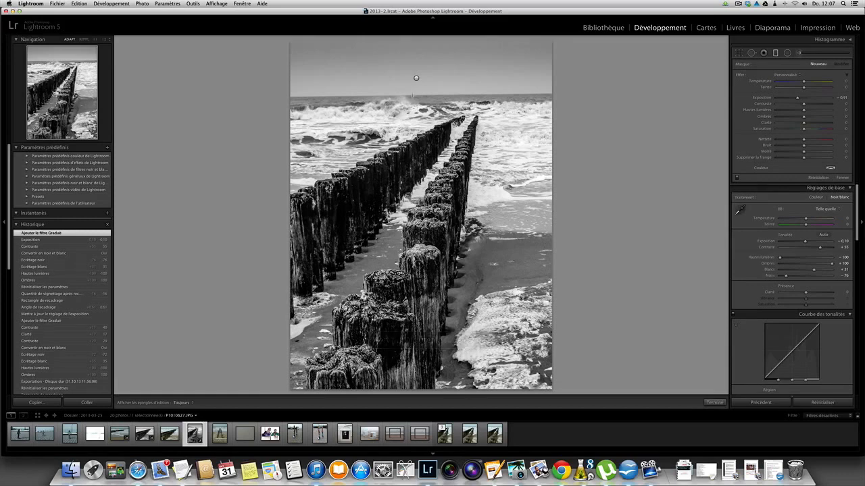
click(416, 79)
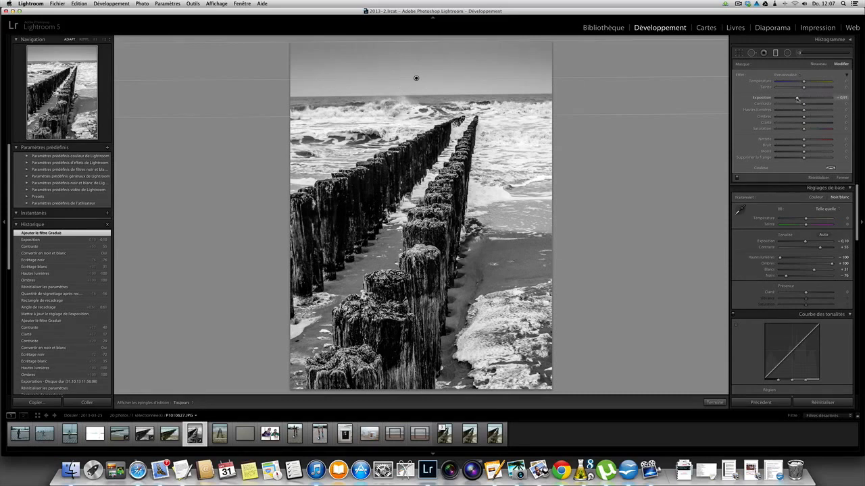
drag(797, 99, 795, 98)
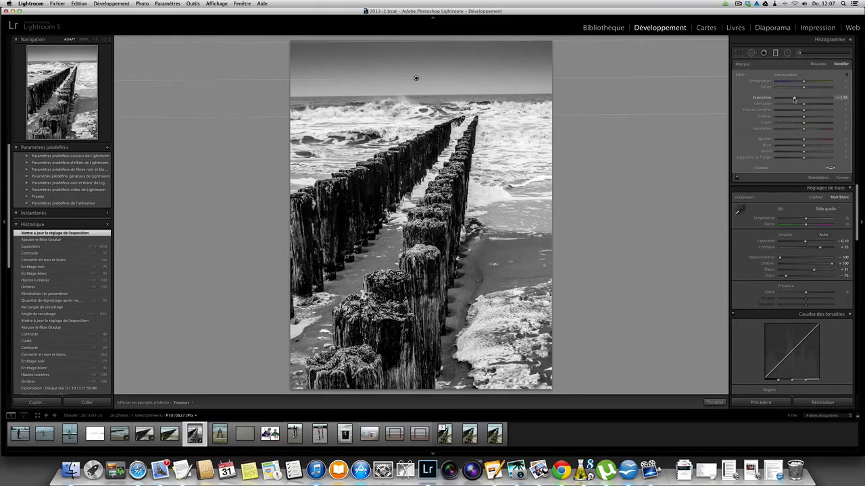
click(775, 54)
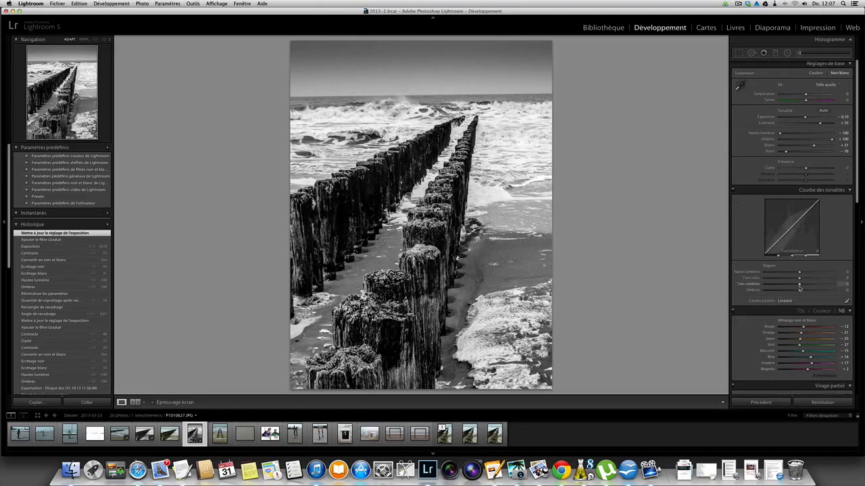
Apply a post-crop vignette with an amount of -11 and compare the result with the original photo.
scroll(800, 287, down, 5)
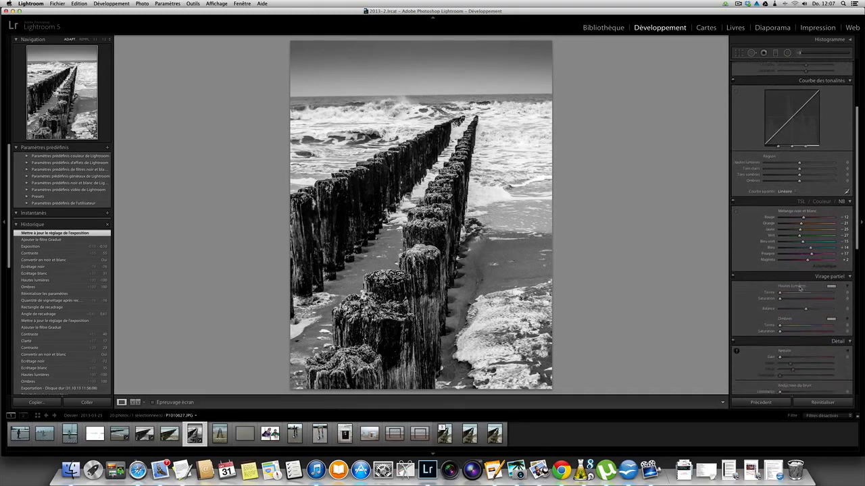
scroll(800, 288, down, 5)
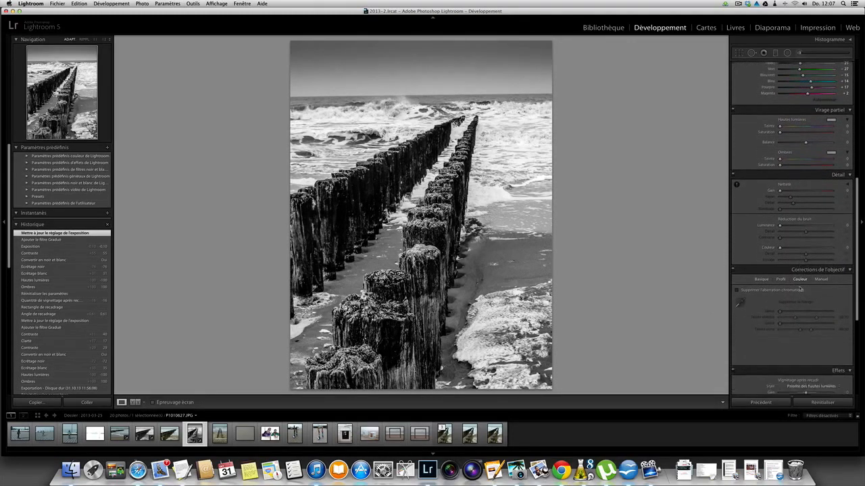
scroll(800, 288, down, 3)
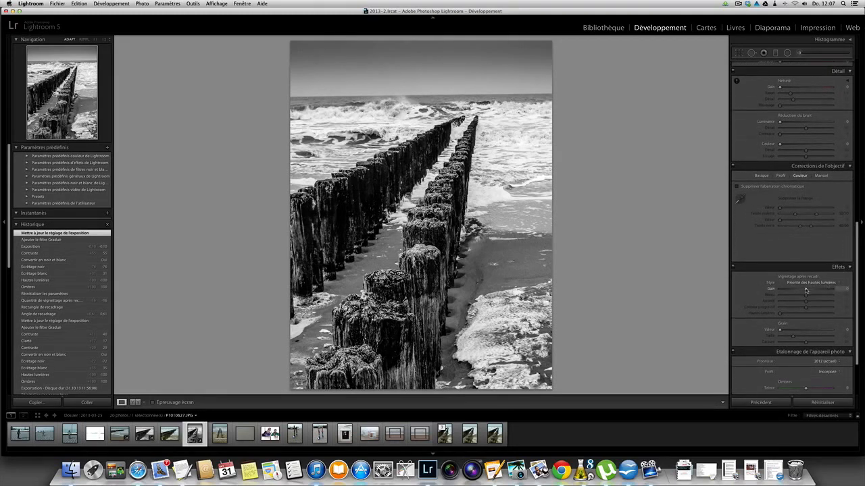
drag(805, 290, 802, 289)
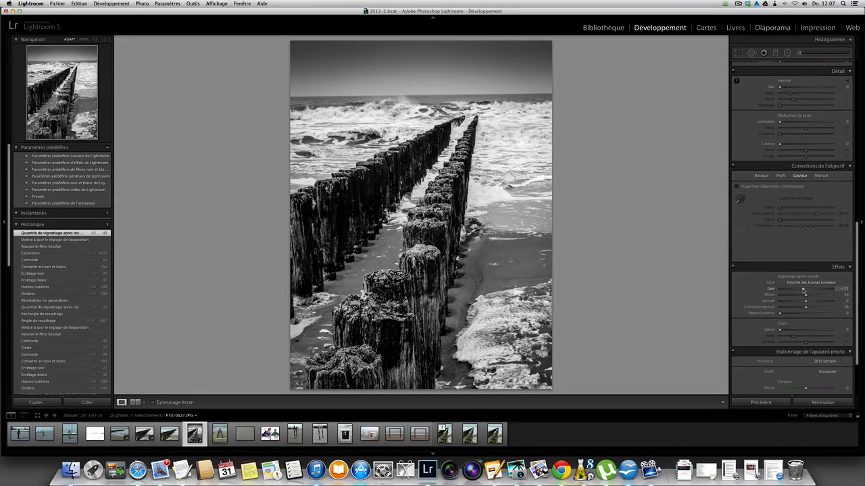
click(134, 402)
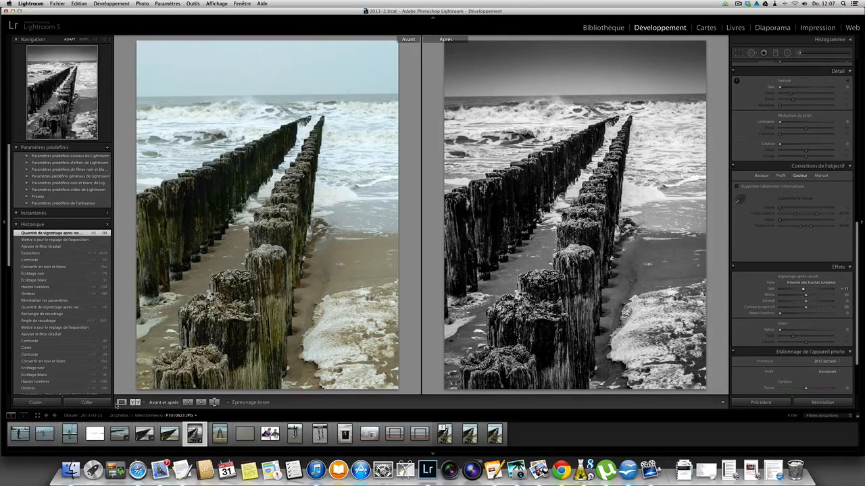
click(121, 402)
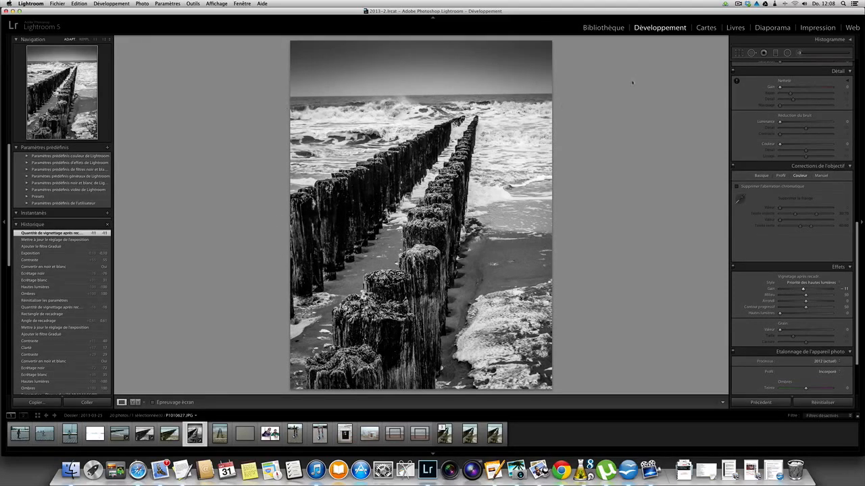
Straighten the photo along the sea horizon, rotating the crop by about 0.93 degrees.
click(739, 54)
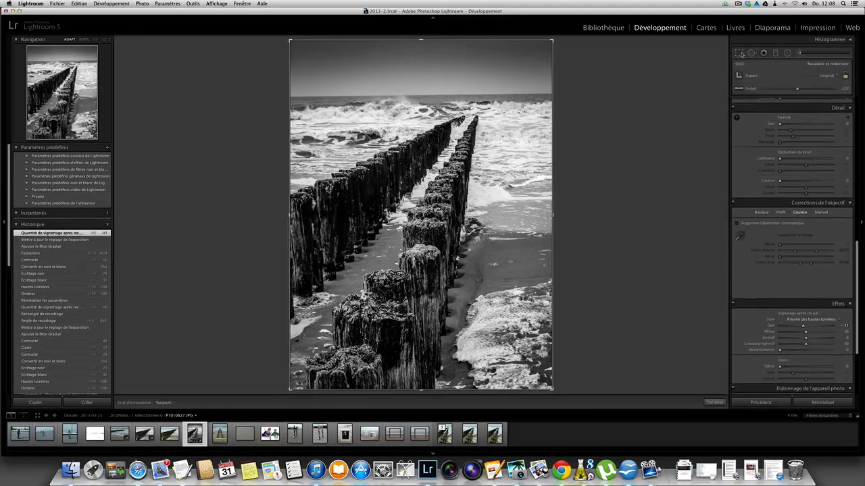
click(739, 89)
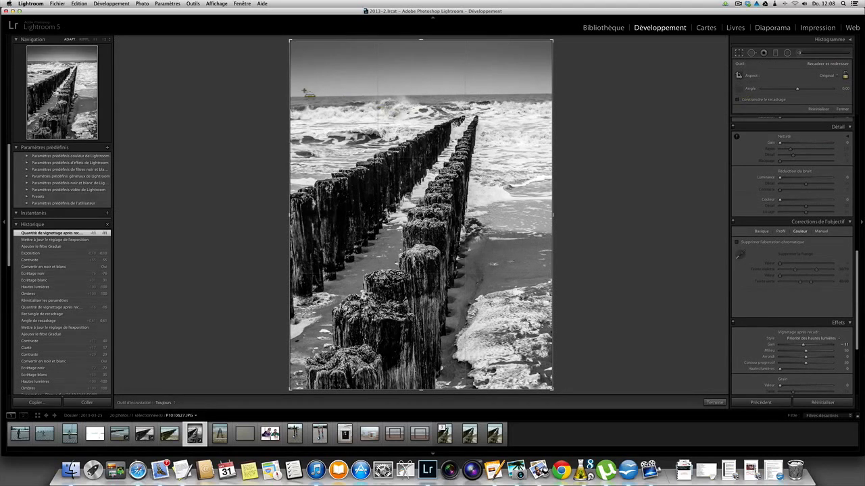
drag(301, 98, 438, 96)
drag(543, 94, 543, 94)
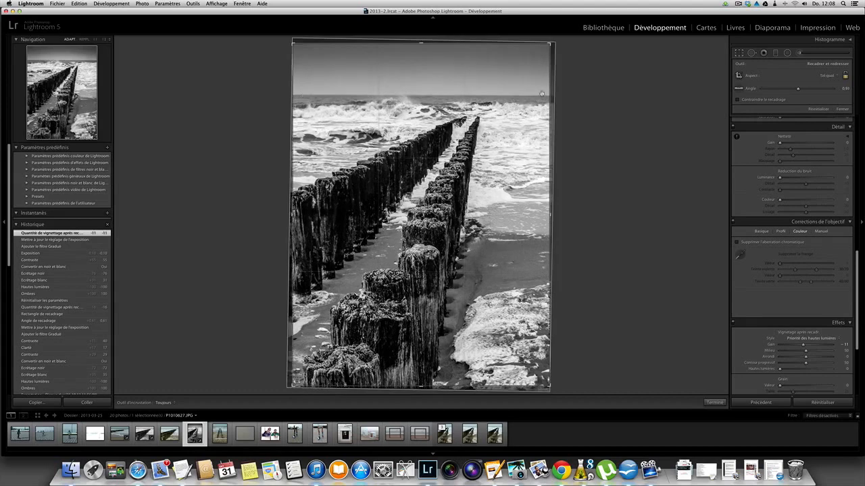
click(715, 402)
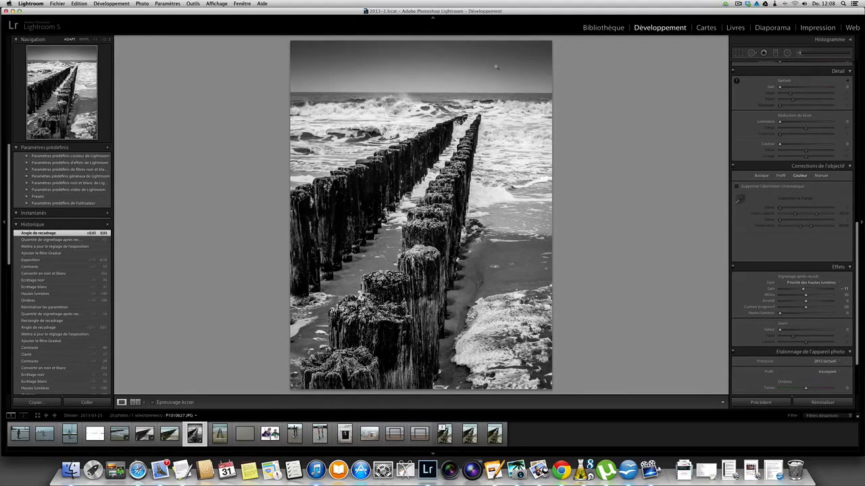
Crop a strip off the photo's right side to narrow the frame beside the wooden posts.
click(738, 54)
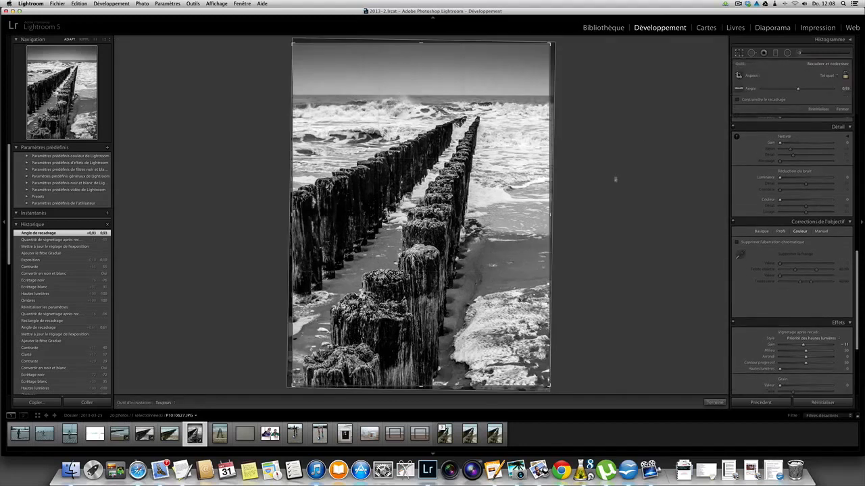
drag(549, 215, 532, 216)
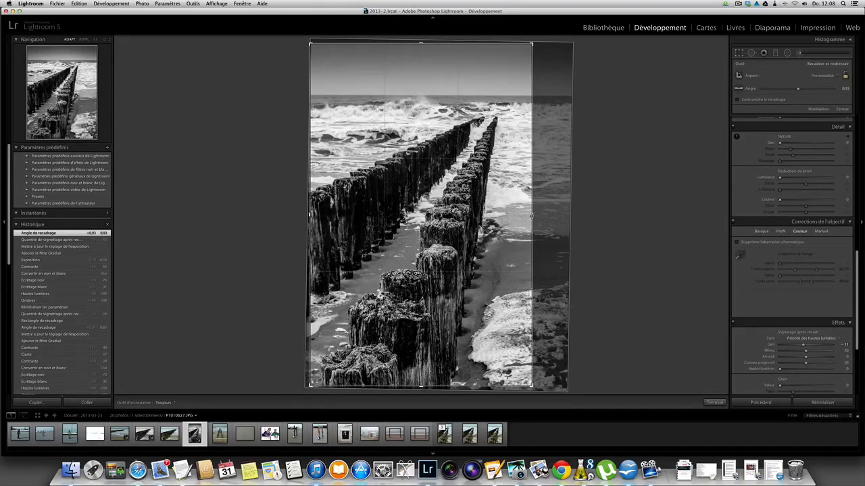
click(720, 404)
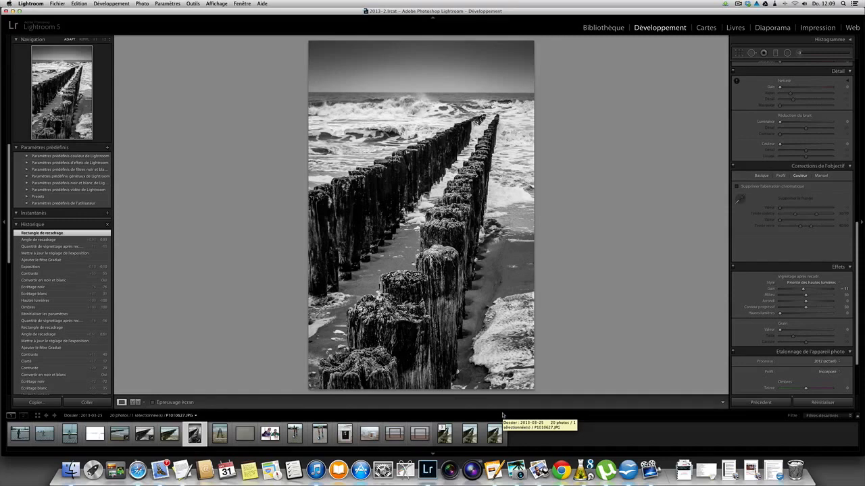
Add a radial filter centred over the rows of posts and reshape it into a tall, narrow ellipse.
click(787, 54)
mouse_move(338, 221)
mouse_down()
mouse_move(467, 299)
mouse_move(473, 313)
mouse_move(462, 298)
mouse_up()
drag(336, 223, 415, 197)
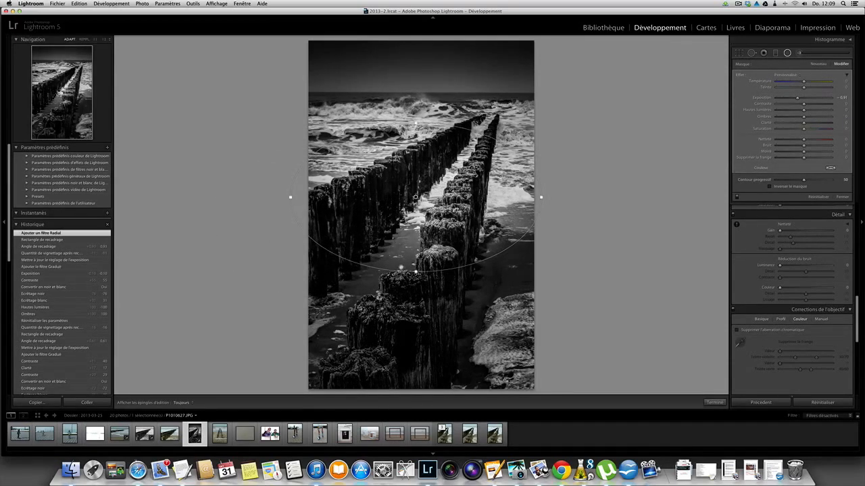
drag(415, 271, 377, 343)
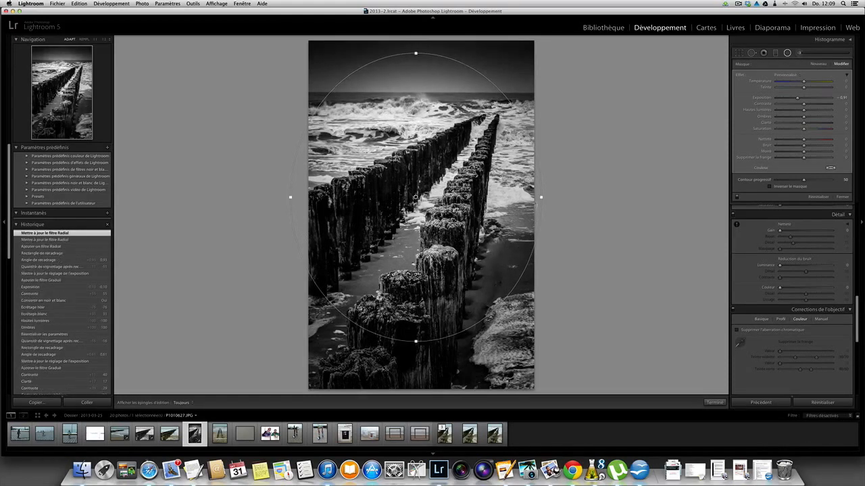
drag(541, 197, 497, 197)
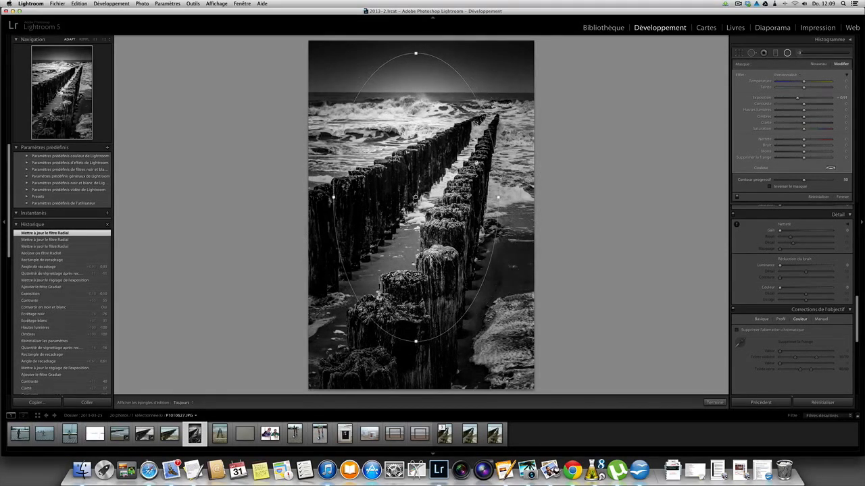
Tilt the radial filter's ellipse along the diagonal of the posts and shift it down to cover them from foreground to surf.
drag(420, 334, 355, 328)
drag(416, 198, 417, 221)
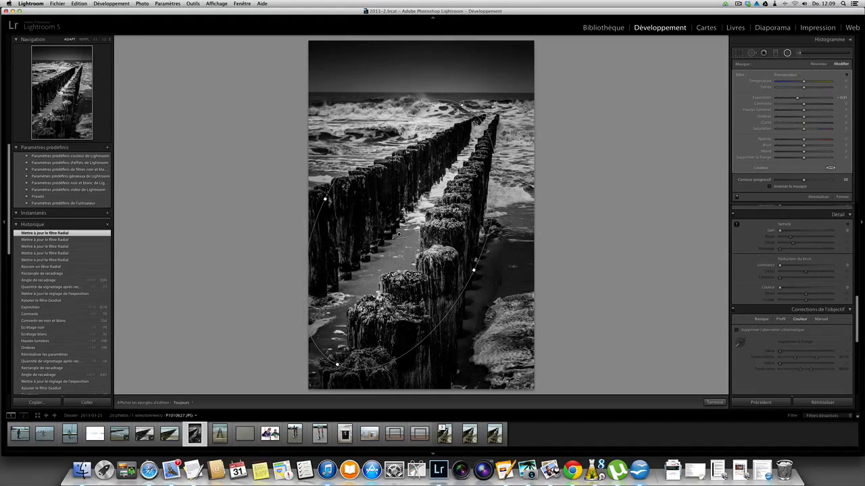
drag(466, 100, 464, 100)
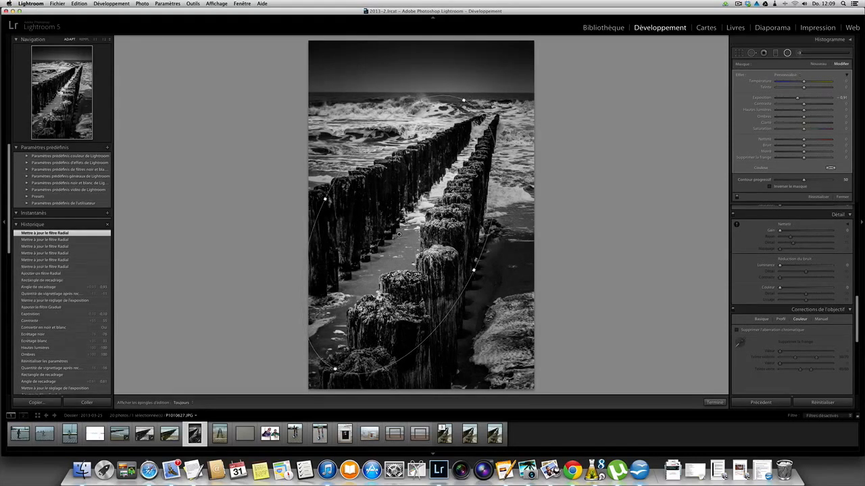
Brighten the posts inside the radial filter with an inverted mask and exposure 0.21, and compare the photo side by side with the original.
drag(799, 99, 801, 99)
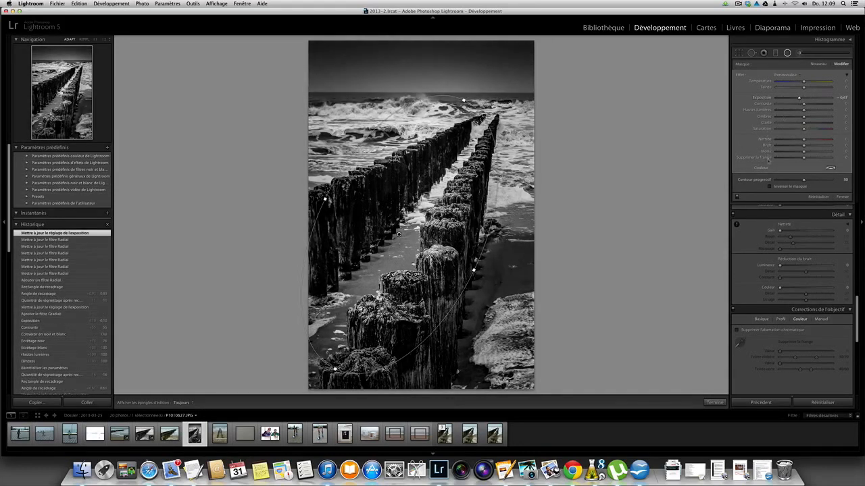
click(769, 187)
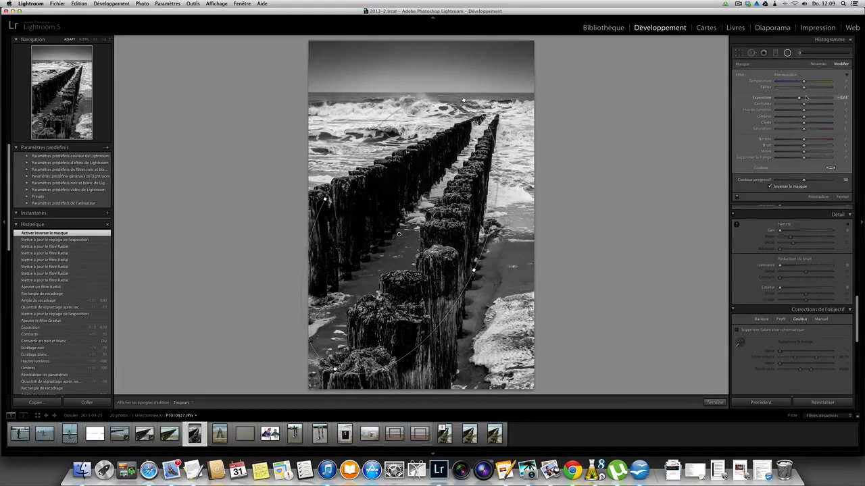
drag(802, 100, 806, 100)
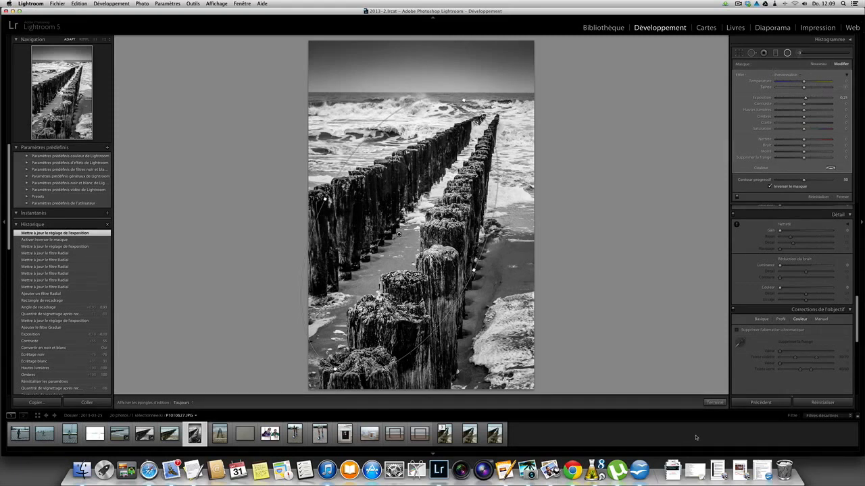
click(714, 402)
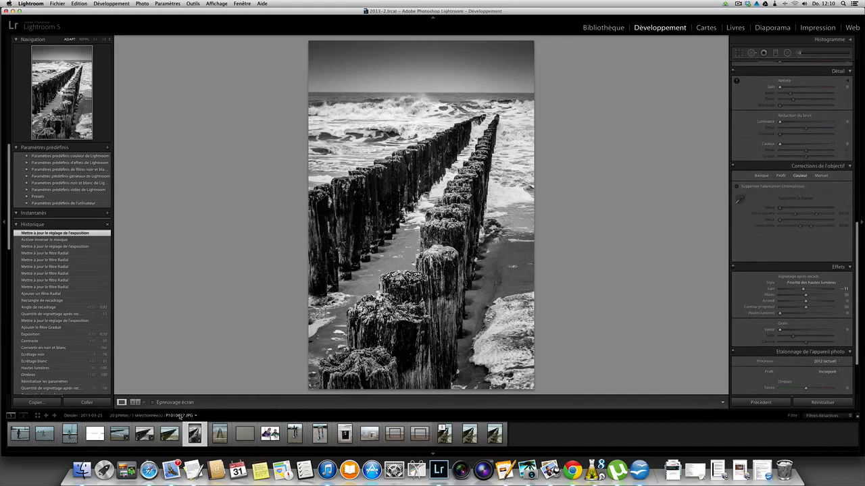
click(135, 402)
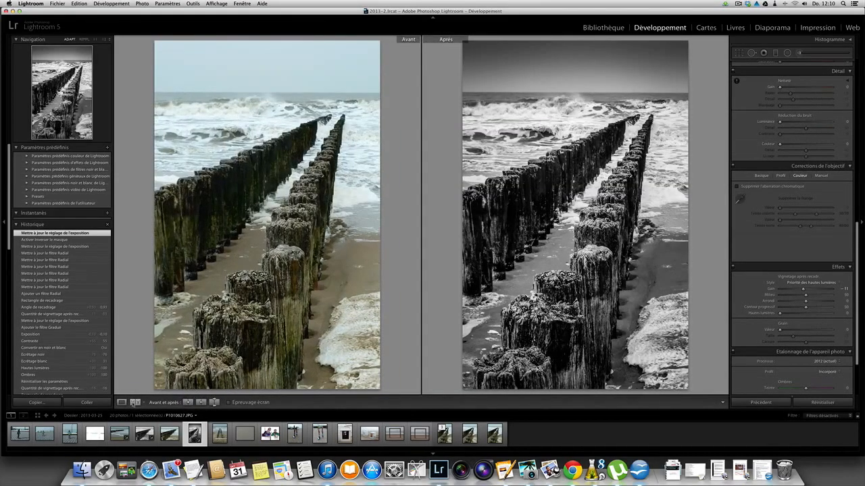